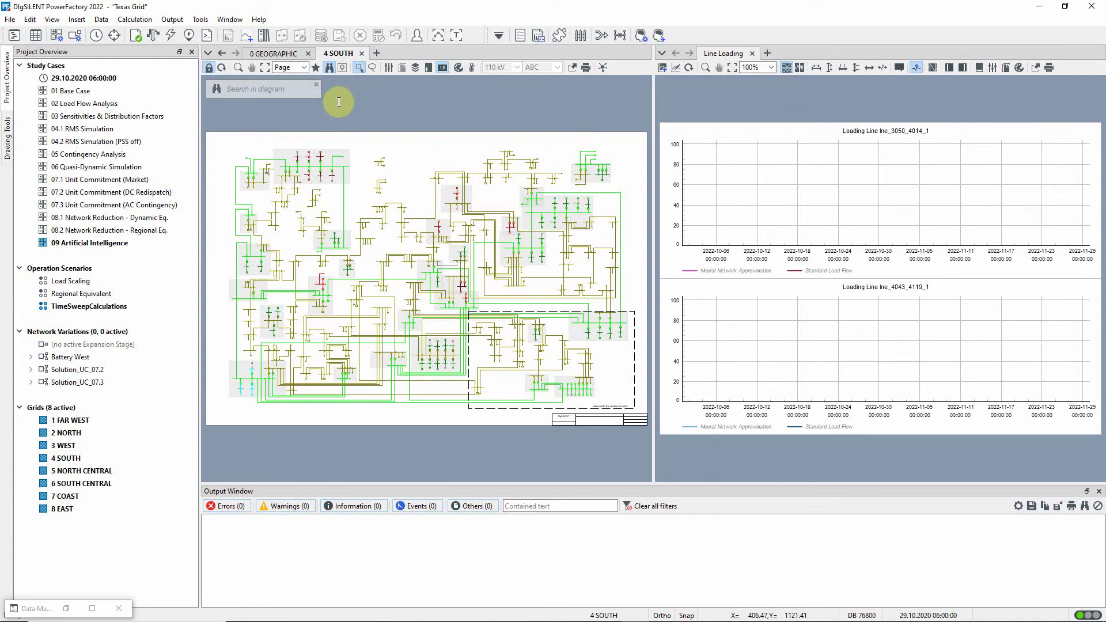
Step: Check the PyTorch external application settings in the program configuration, closing it unchanged
click(202, 20)
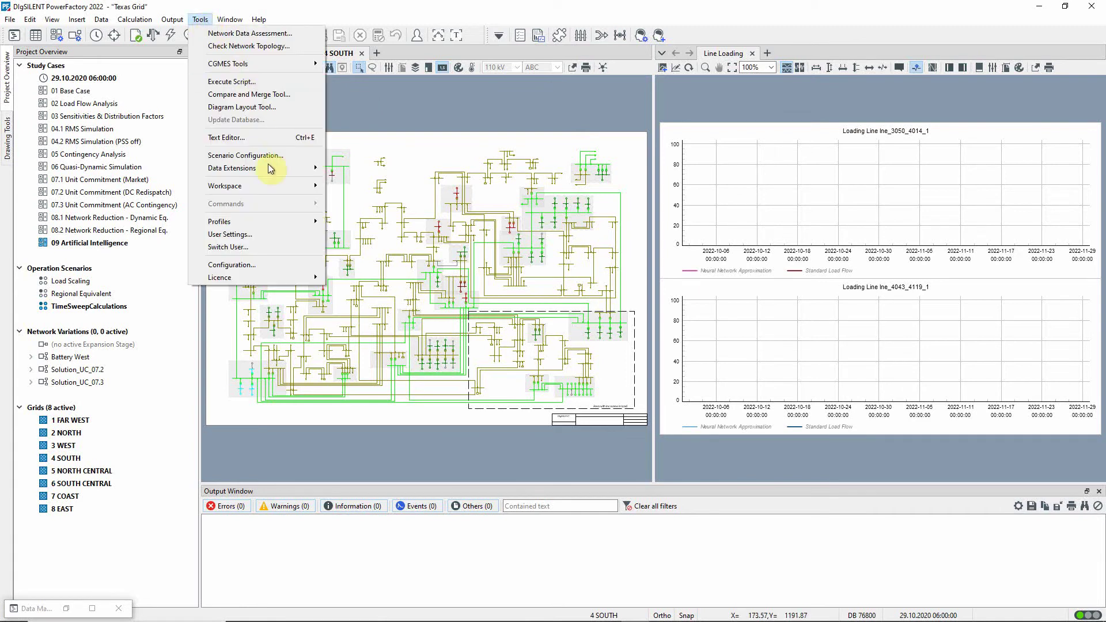
click(264, 265)
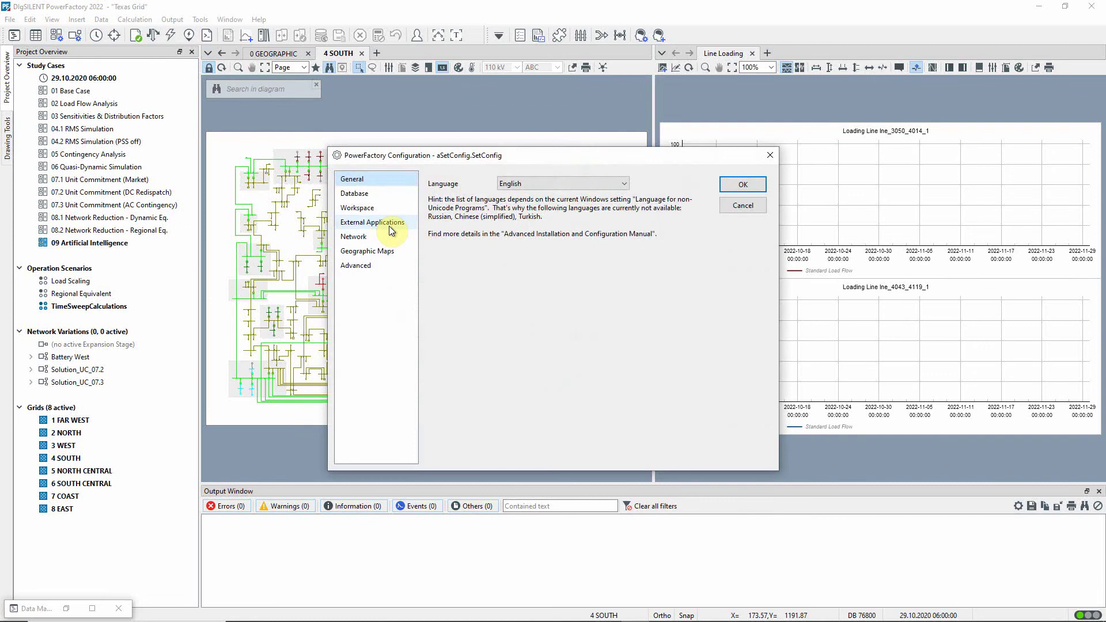
click(389, 224)
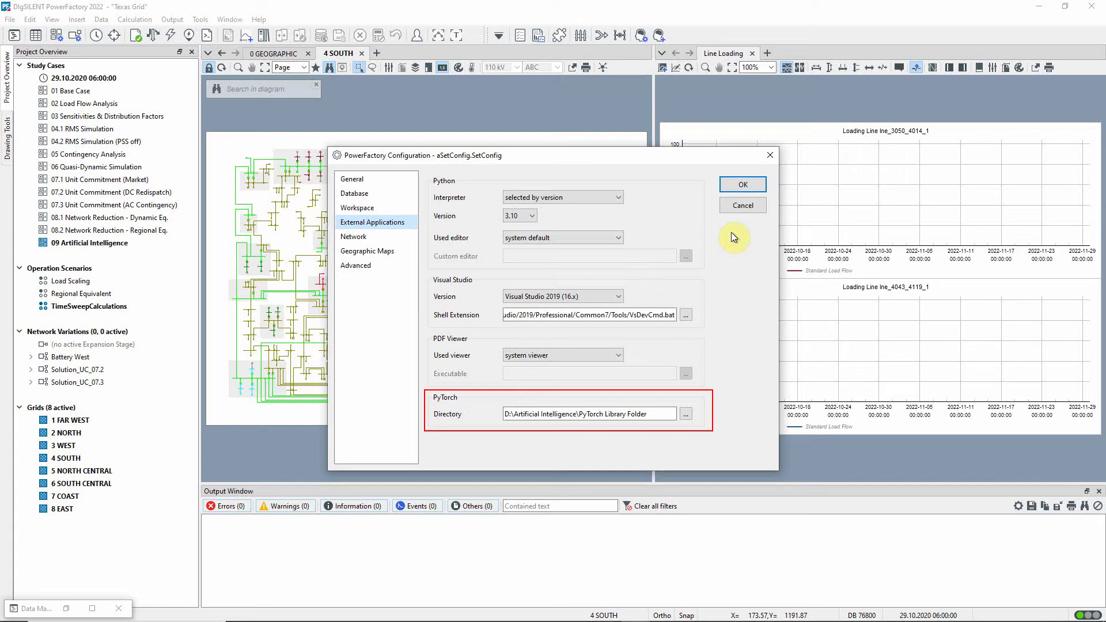
click(744, 208)
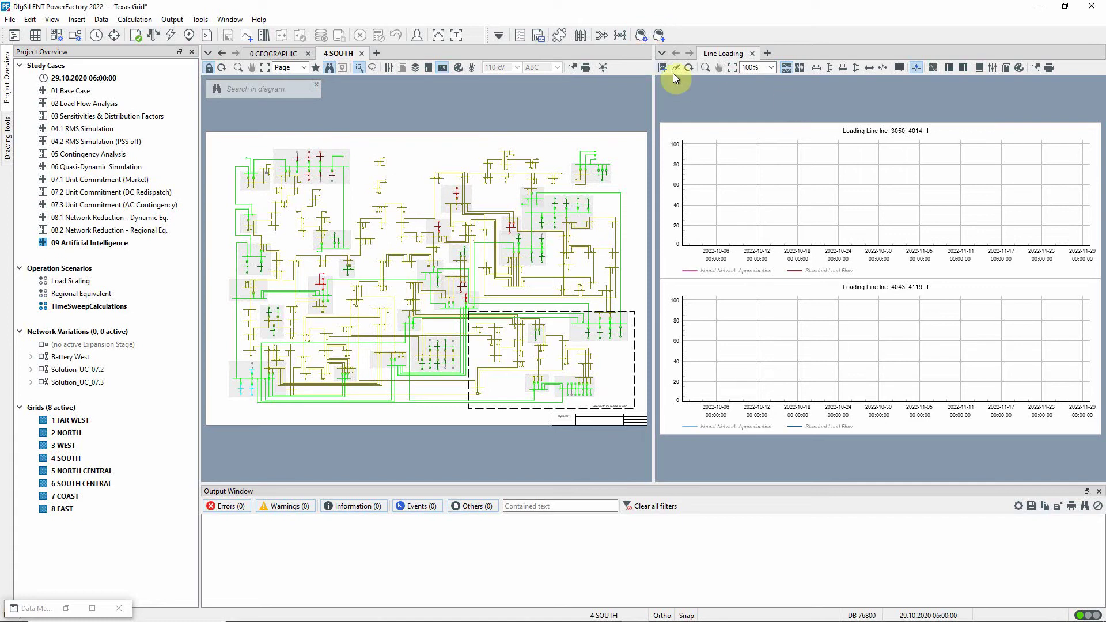
Step: Open the Setup for Neural Networks and review its linked Quasi-Dynamic Simulation settings
click(641, 35)
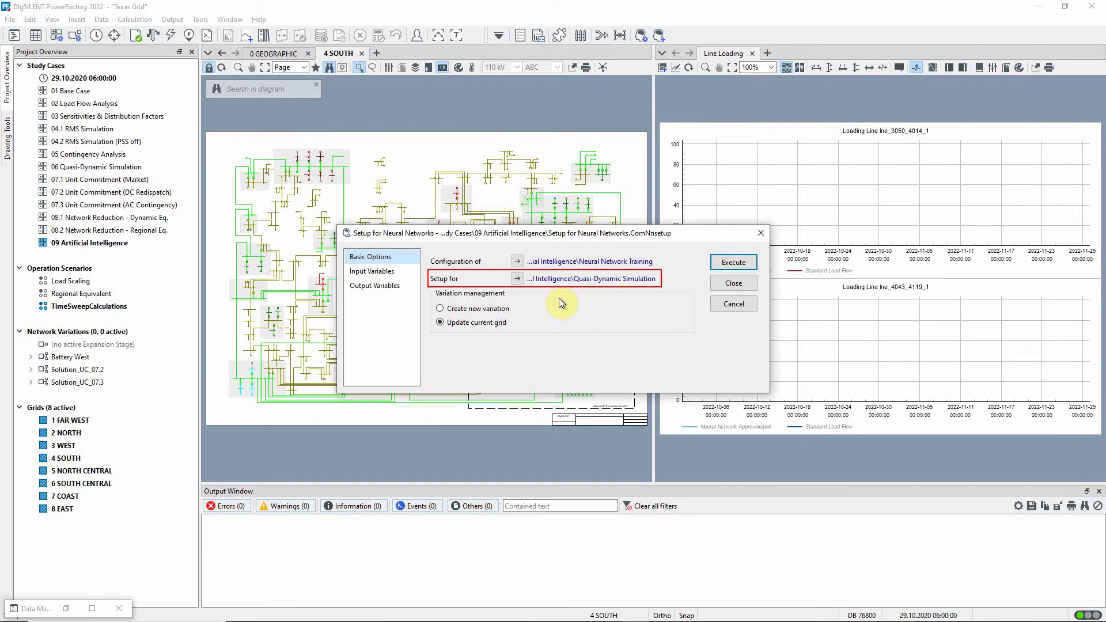
click(517, 279)
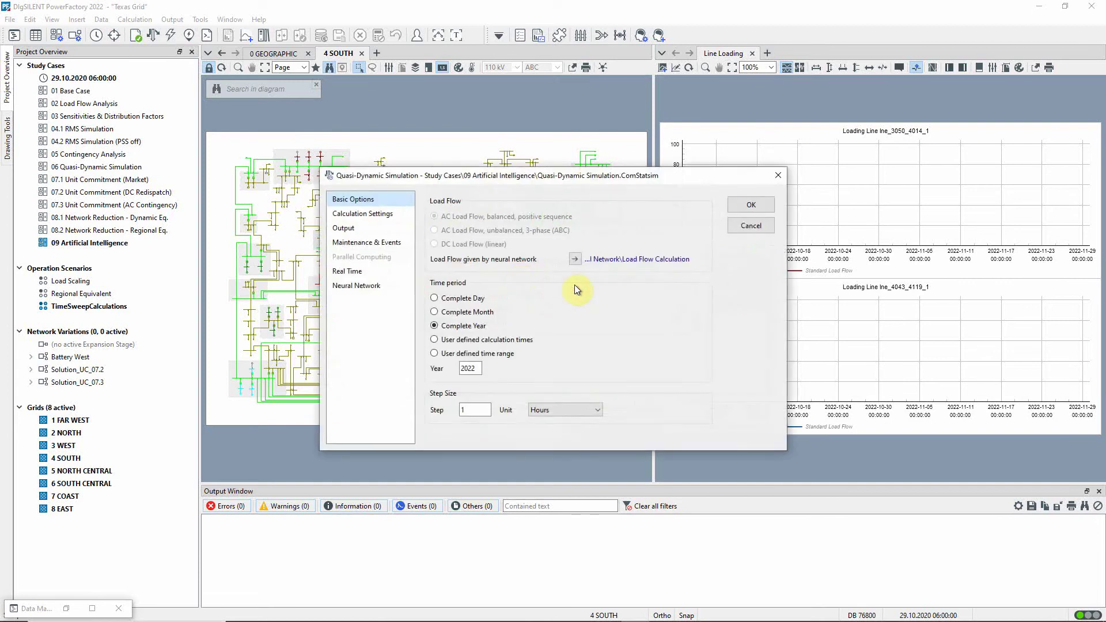
click(766, 227)
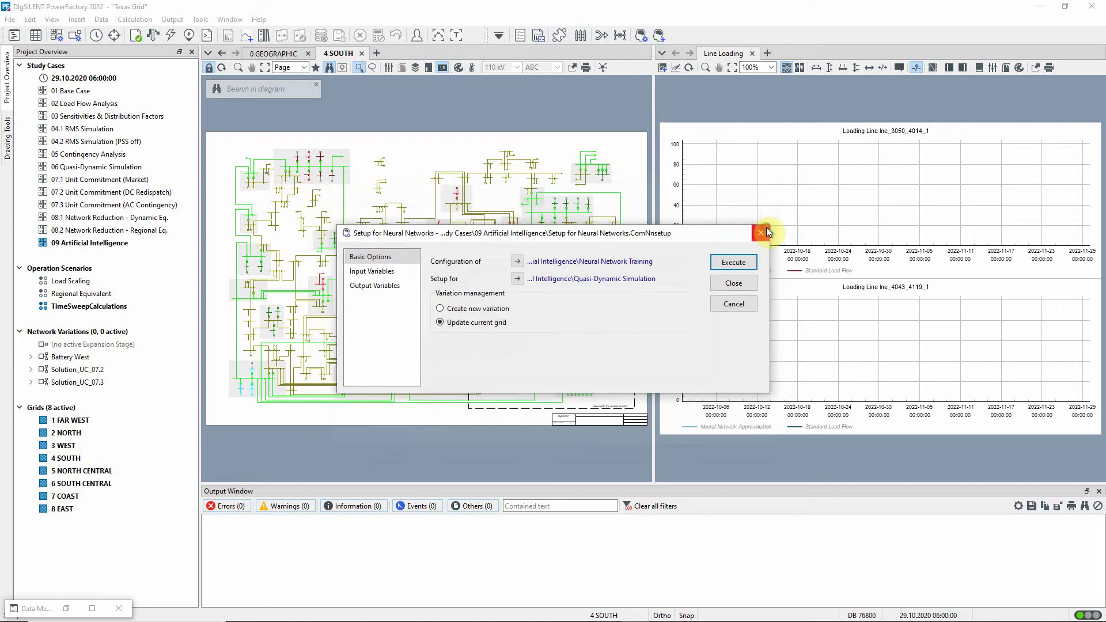
Step: Review the neural network's input variables, then show its Output Variables page
click(404, 272)
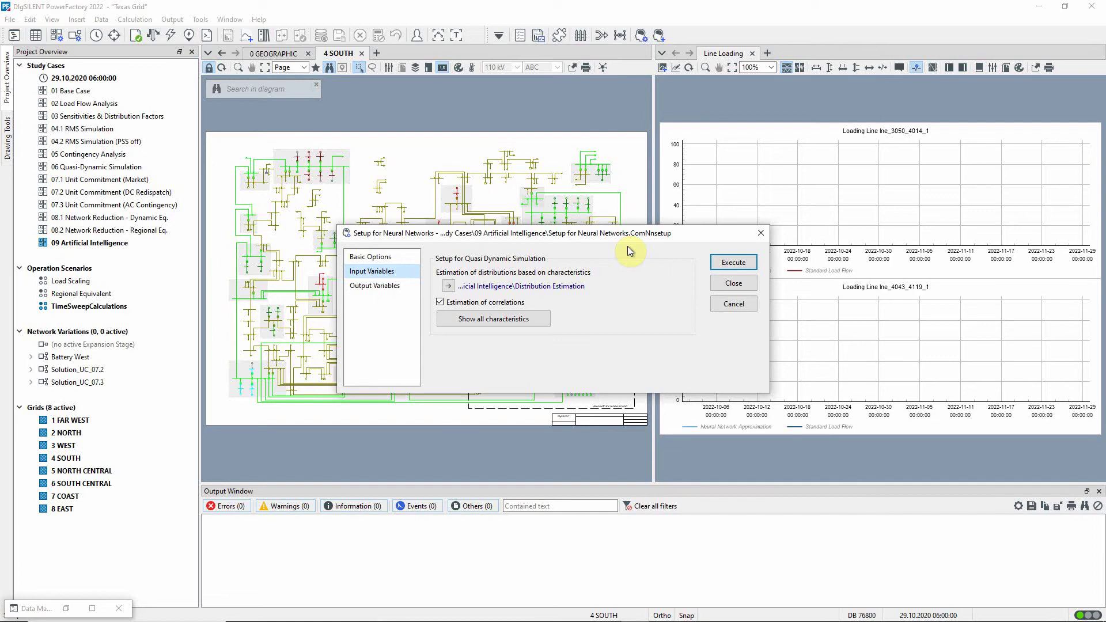
click(402, 289)
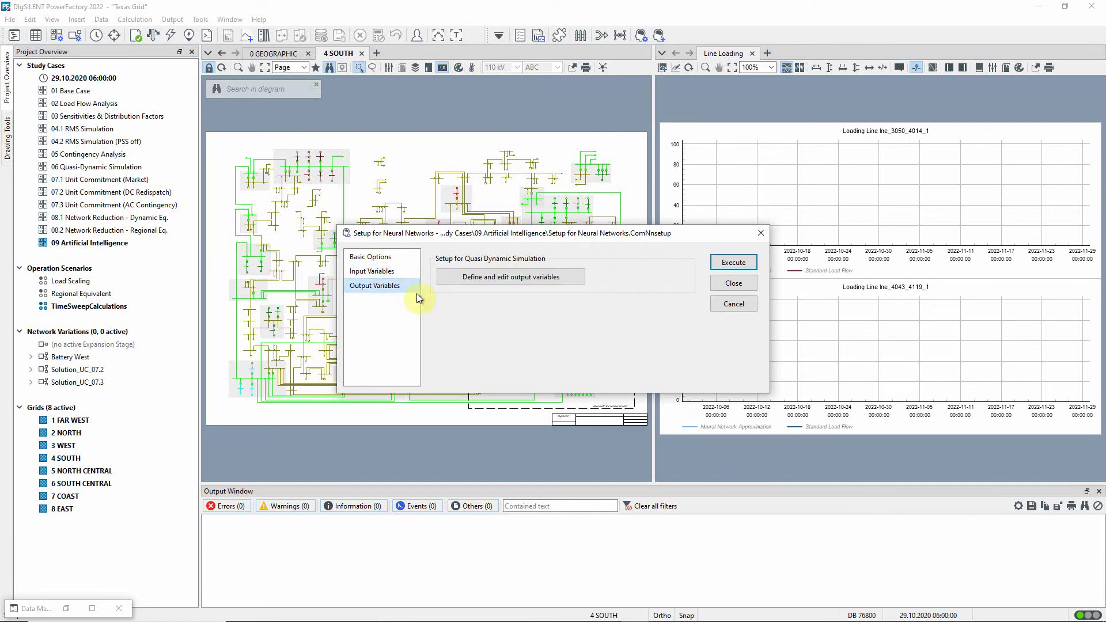
Step: Inspect the transformer and line output variable selection, then cancel the neural network setup unrun
click(580, 276)
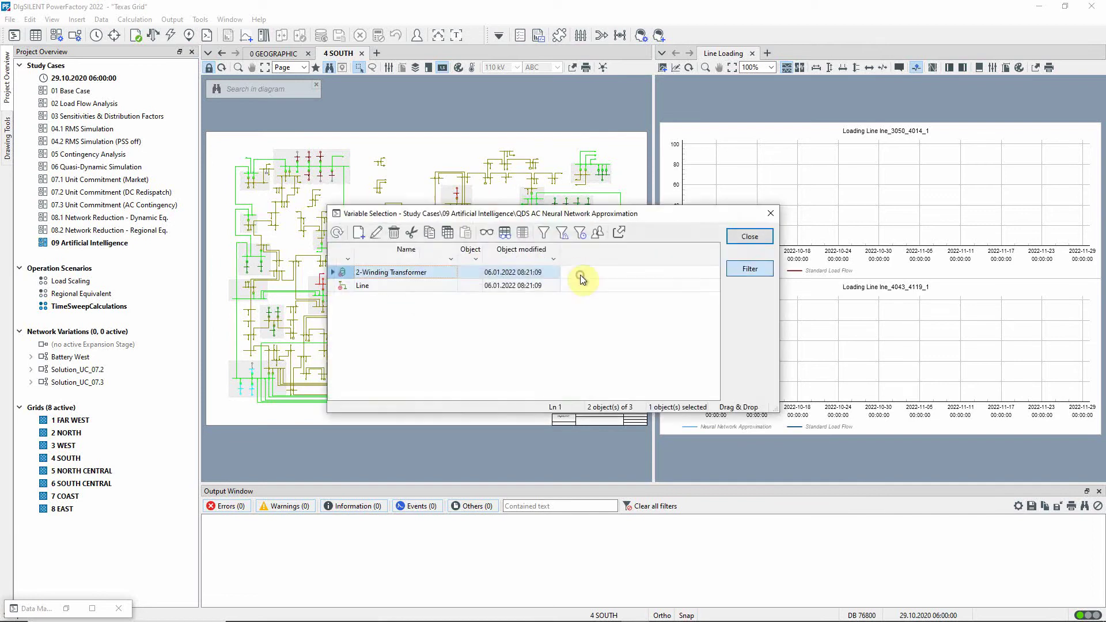
click(749, 237)
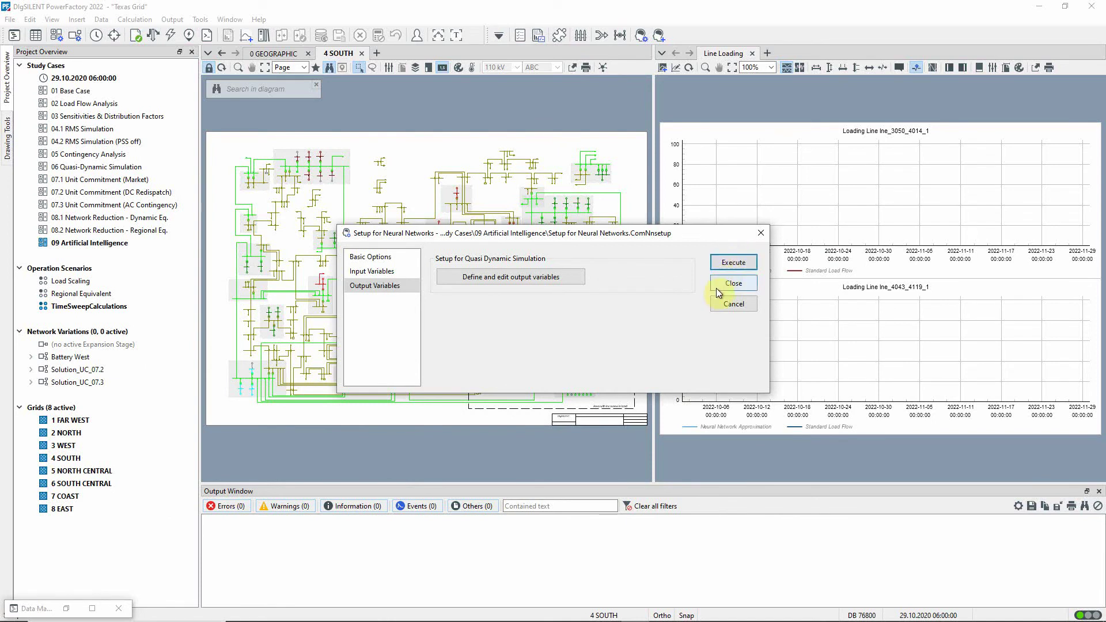
click(716, 307)
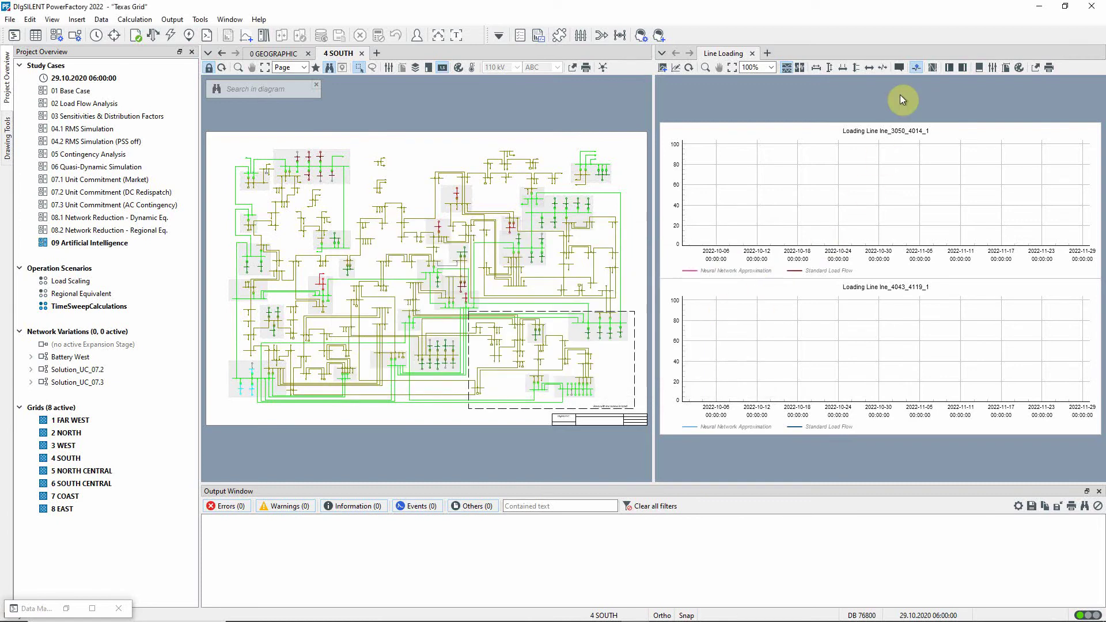
Step: Show the Neural Network Training Data Generation page: 700000 minimum samples, chunk size 1000
click(660, 36)
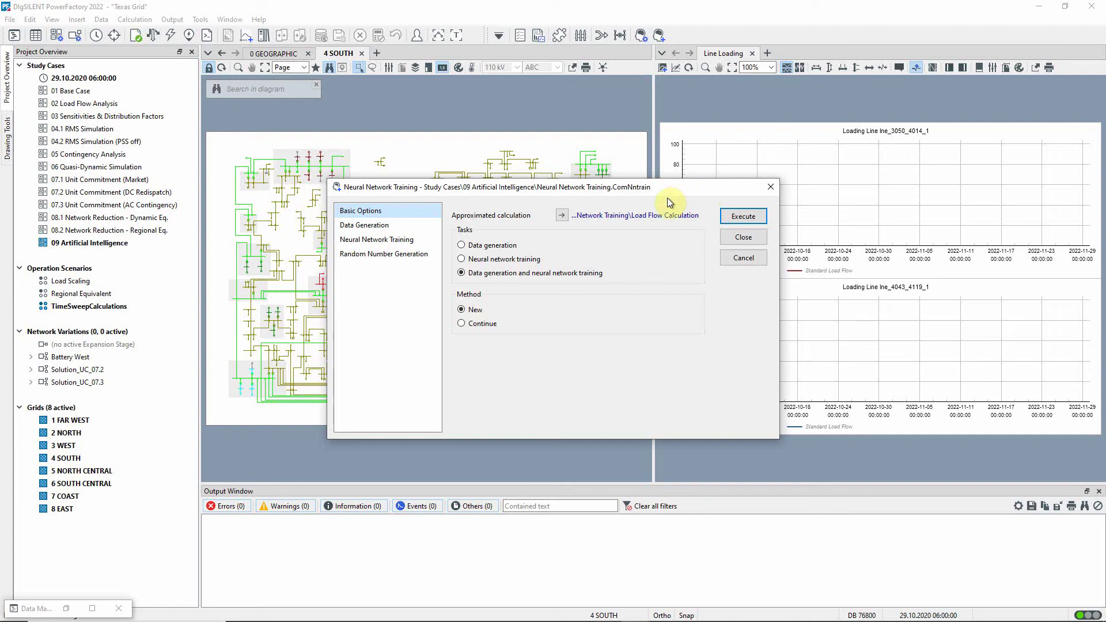
click(416, 225)
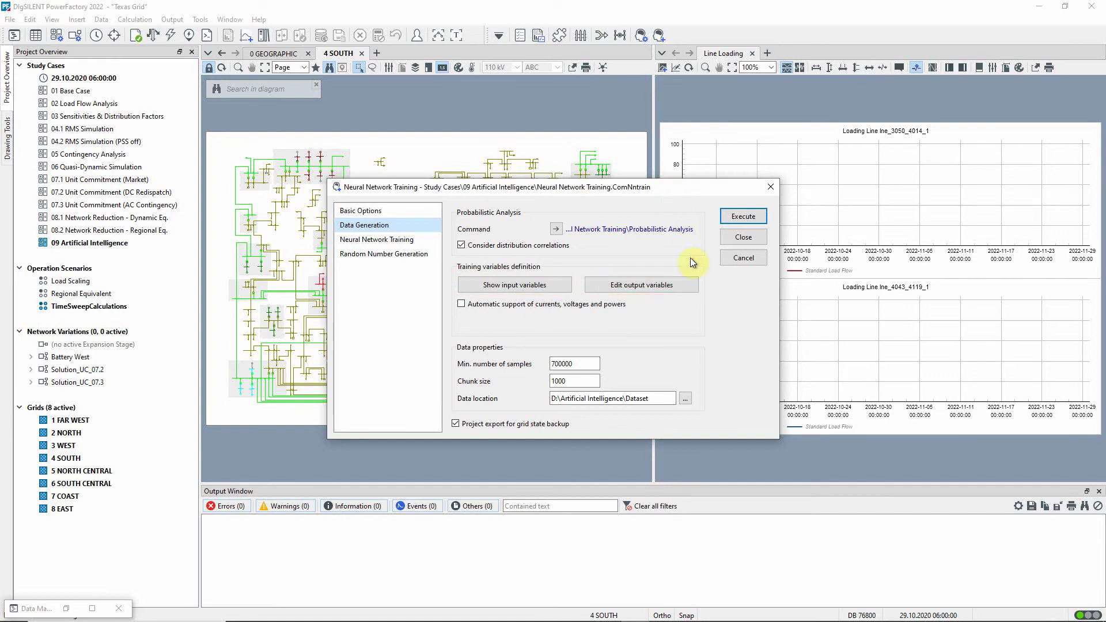
Step: Review the training output variables, then view training options stopping after 200 epochs
click(694, 283)
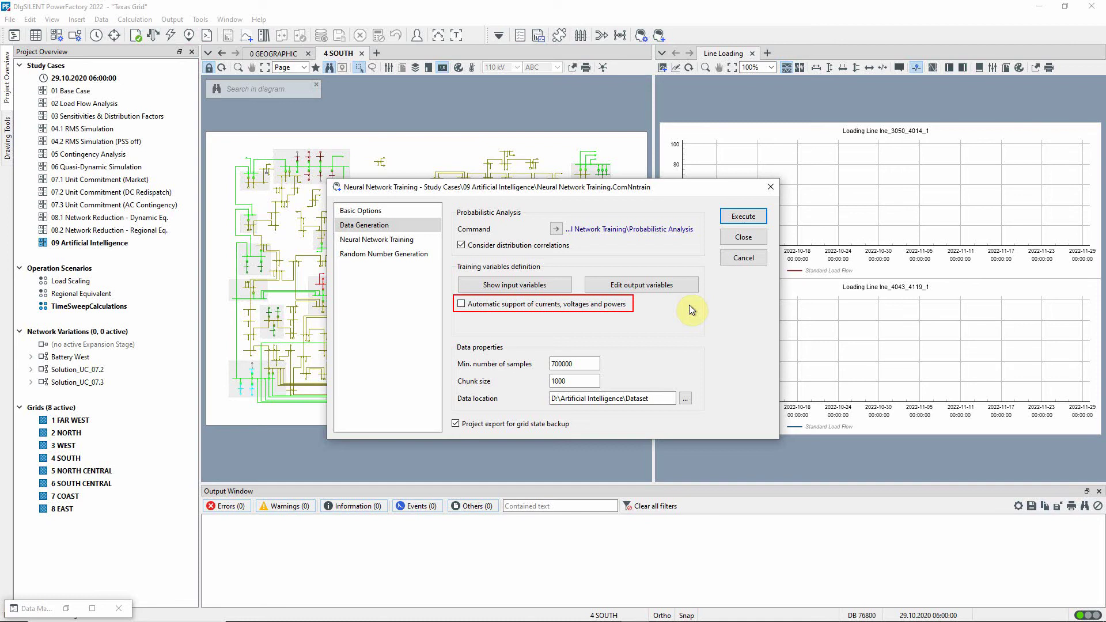
click(408, 239)
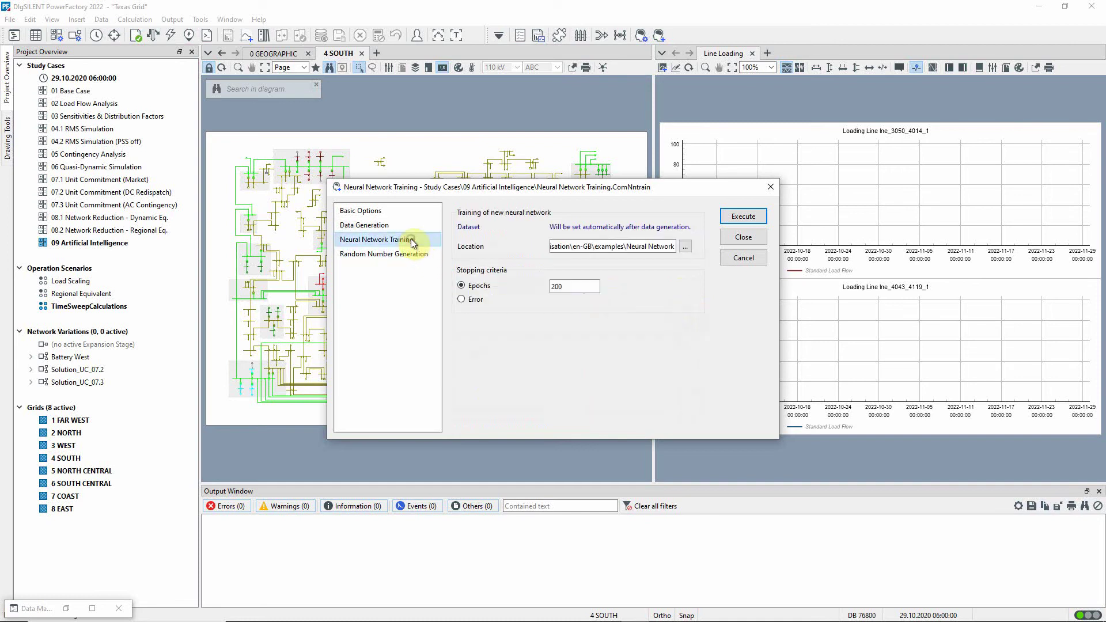
Step: Cancel the Neural Network Training dialog without running the training
click(730, 263)
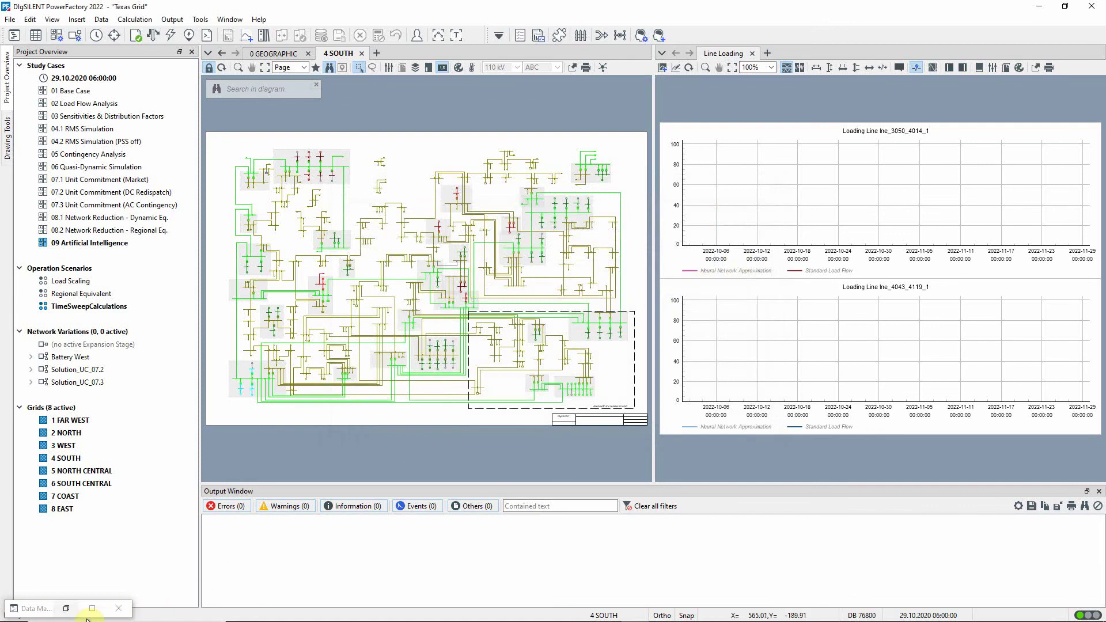
Step: Inspect the trained Neural Network's properties in the Data Manager: 560745 samples, 200 epochs
click(67, 609)
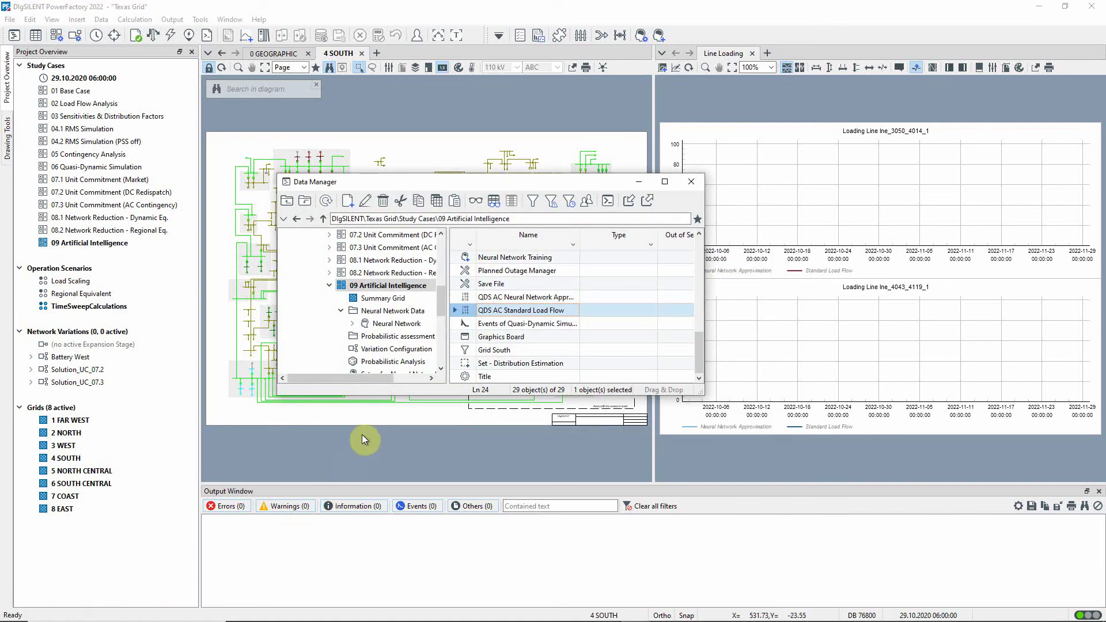
click(404, 326)
right_click(405, 327)
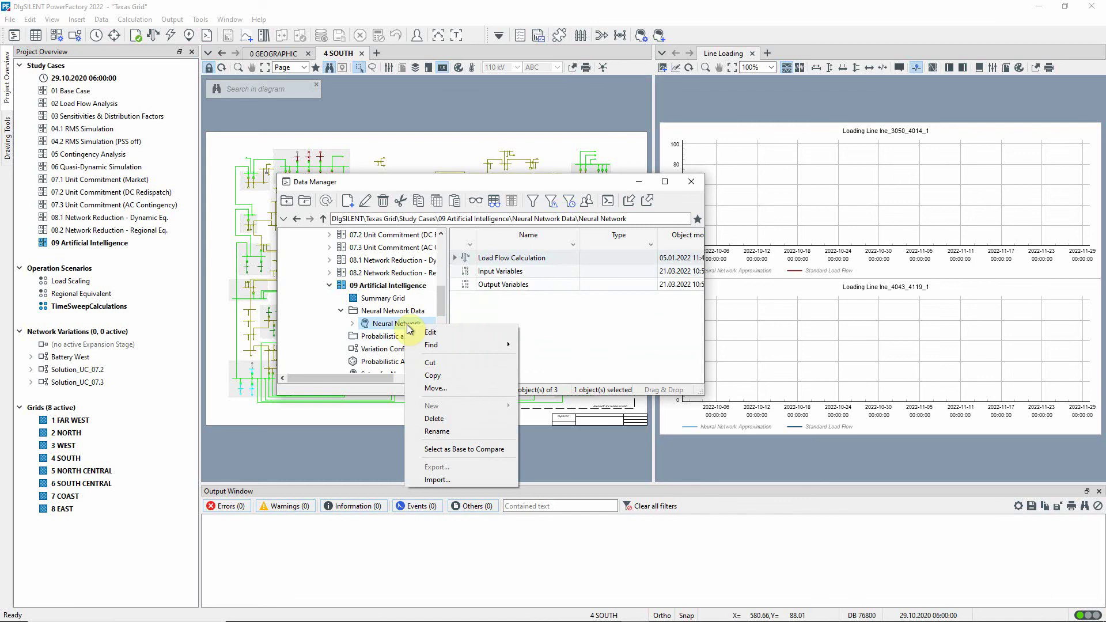
click(427, 330)
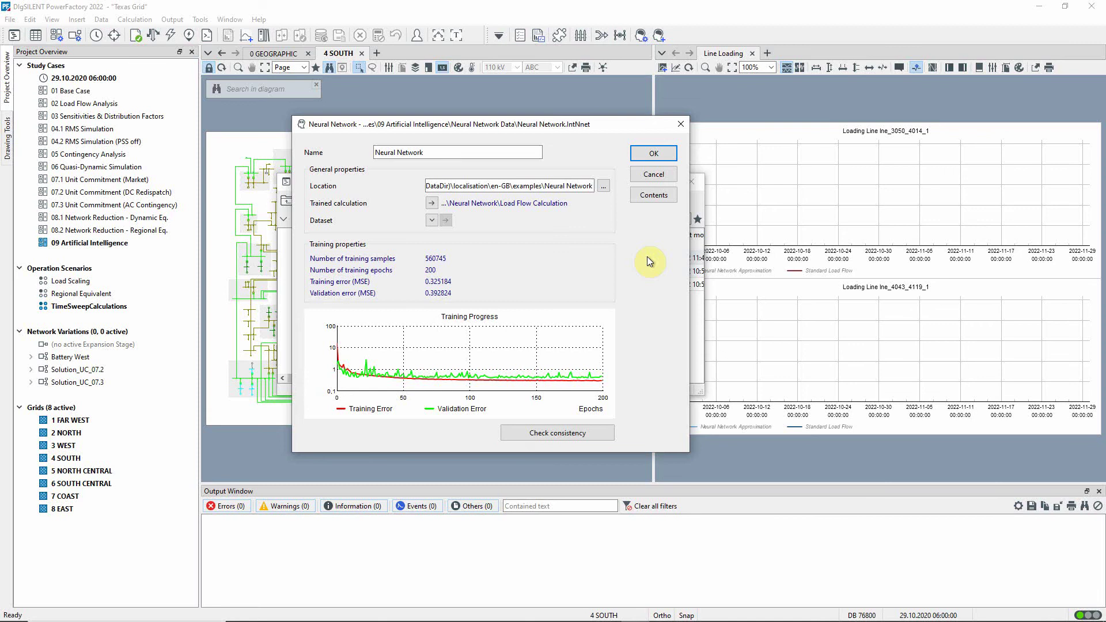
click(657, 194)
Step: Activate the Load Scaling operation scenario via Edit and Browse Data in Project Overview
click(639, 182)
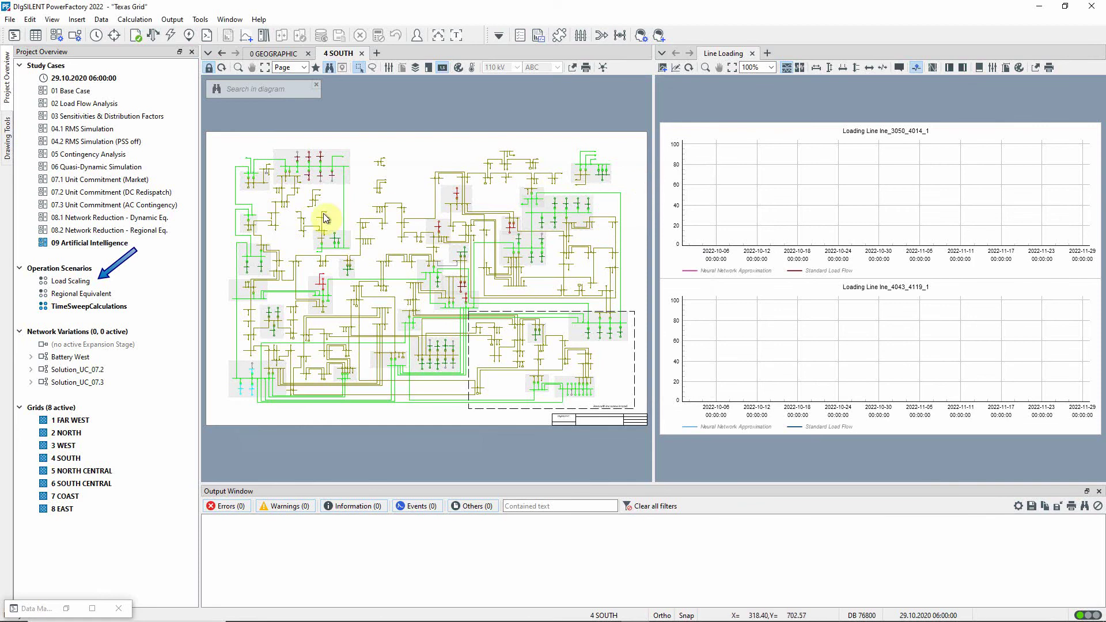
click(107, 288)
right_click(106, 288)
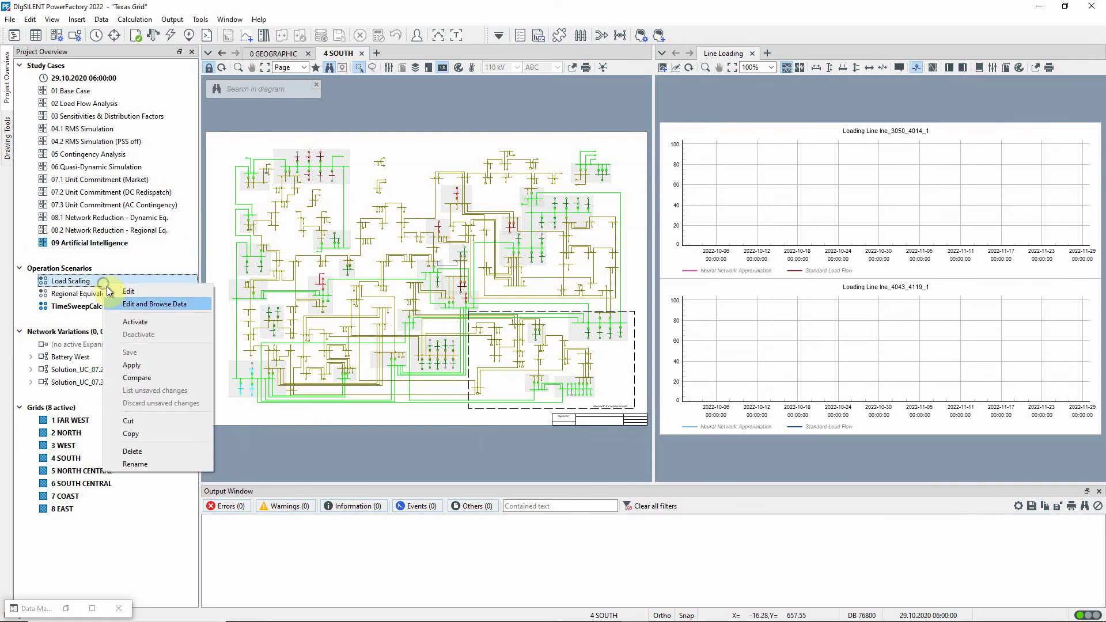
click(145, 317)
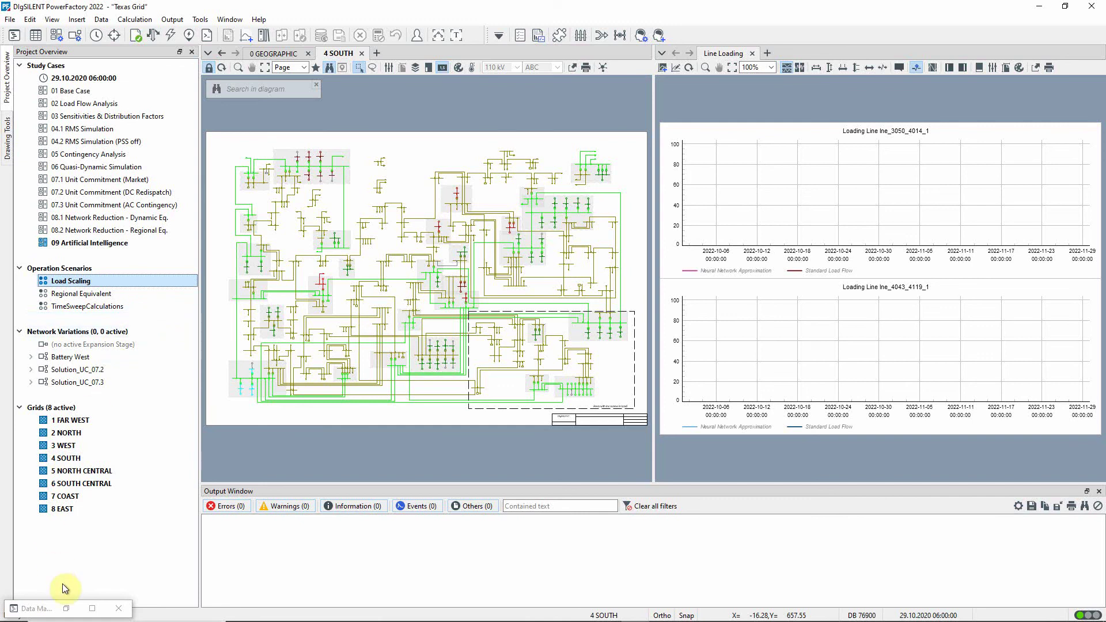
Step: Run Check consistency on the Neural Network against the current grid, then minimise the Data Manager
click(68, 609)
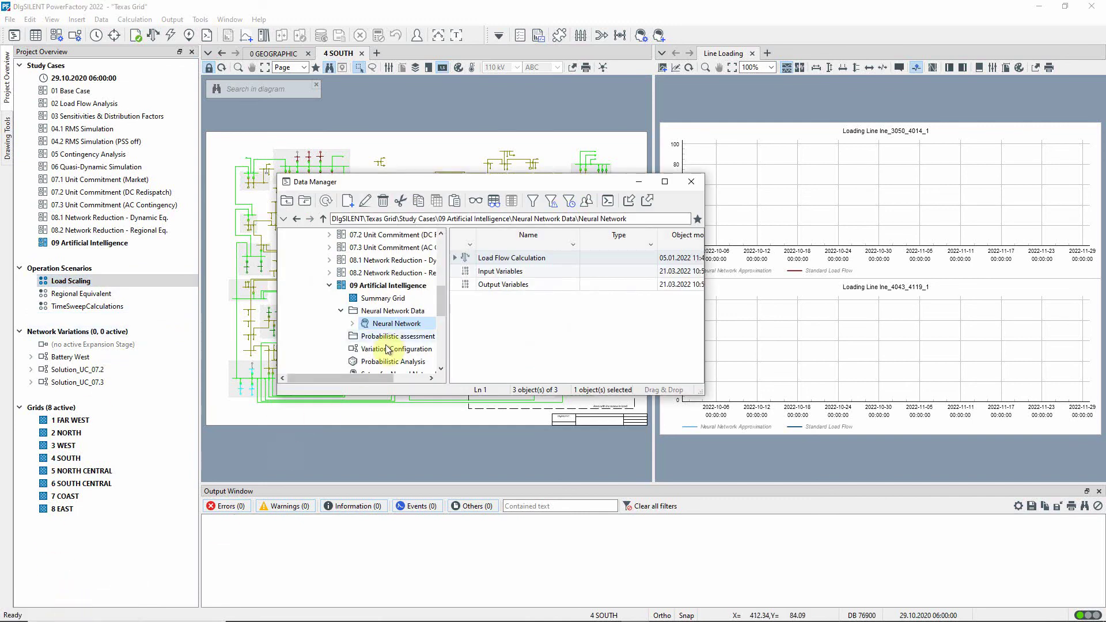
right_click(399, 326)
click(406, 324)
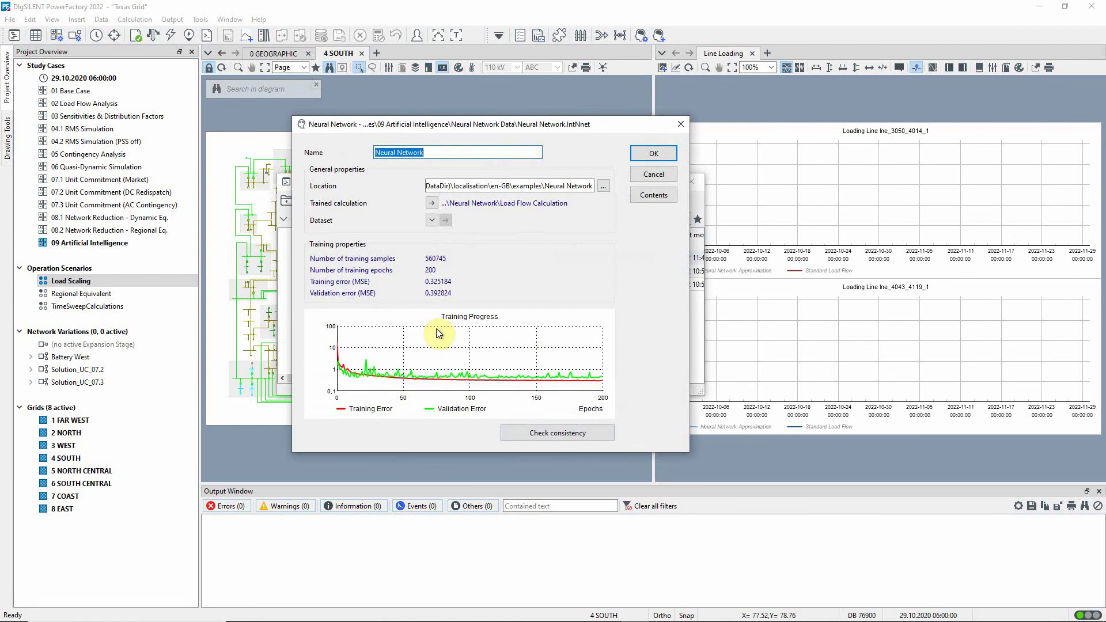
click(565, 431)
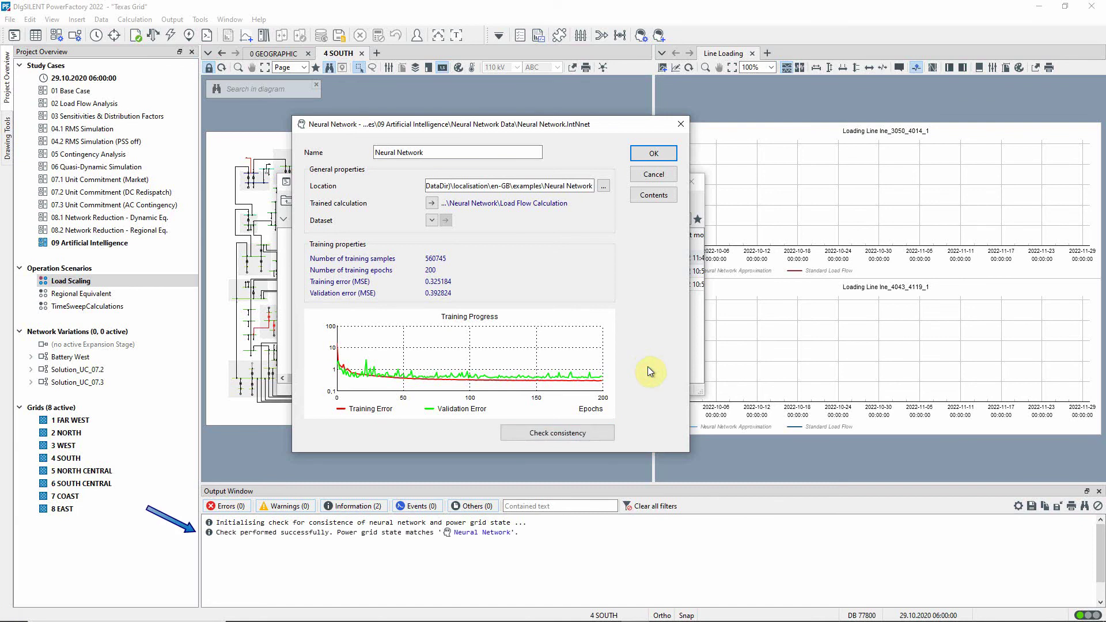
click(657, 194)
click(640, 178)
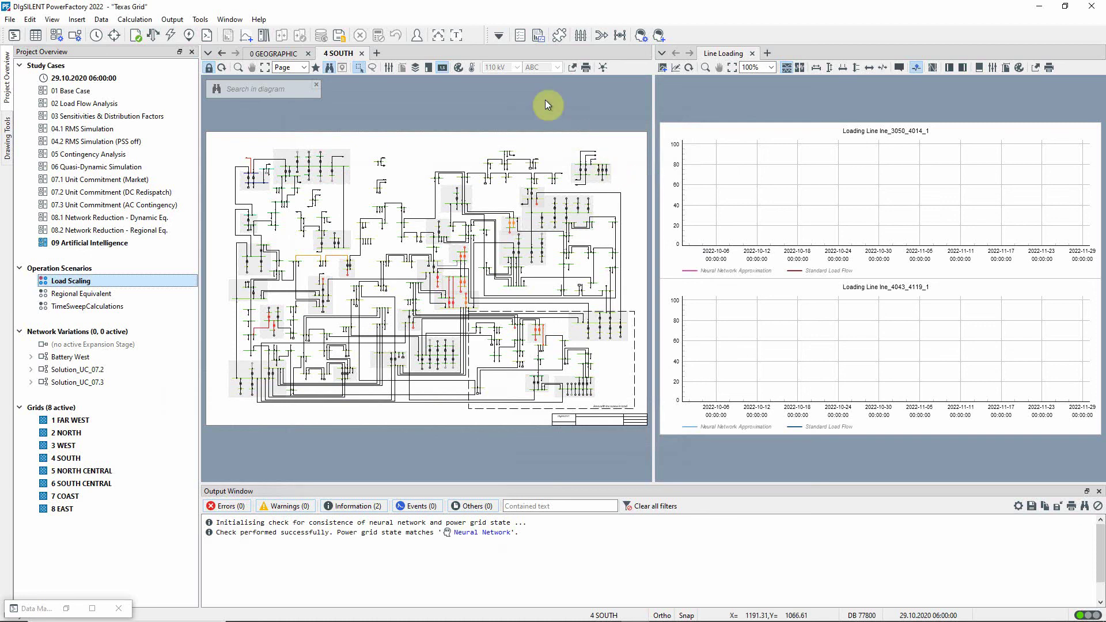
Step: Execute the Complete Year 2022 quasi-dynamic simulation using the neural network approximation
click(499, 36)
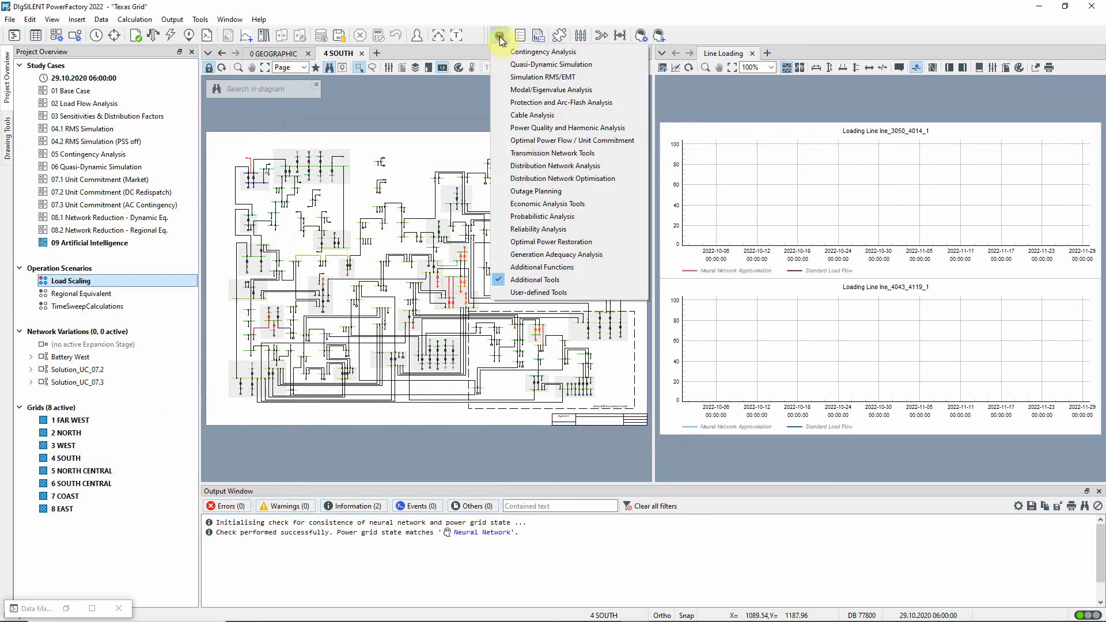
click(518, 65)
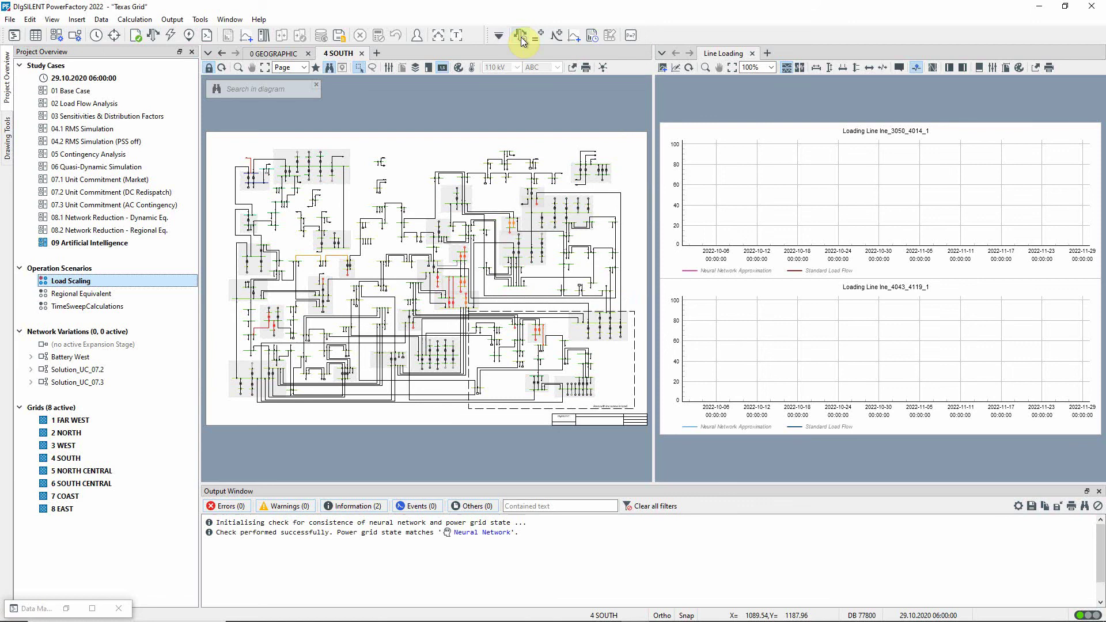
click(520, 36)
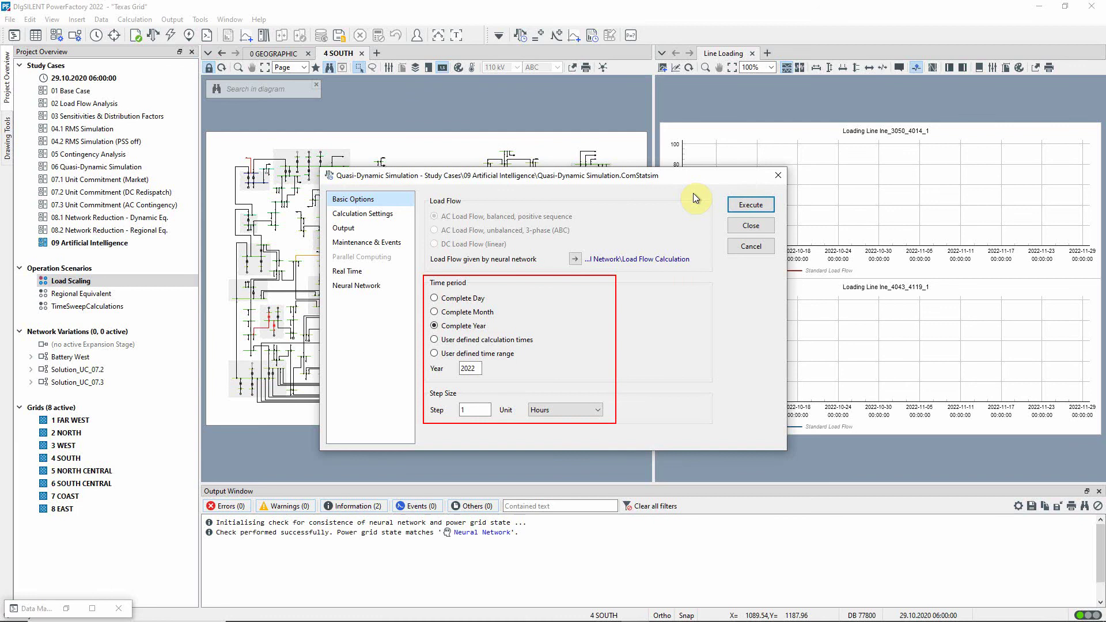
click(392, 285)
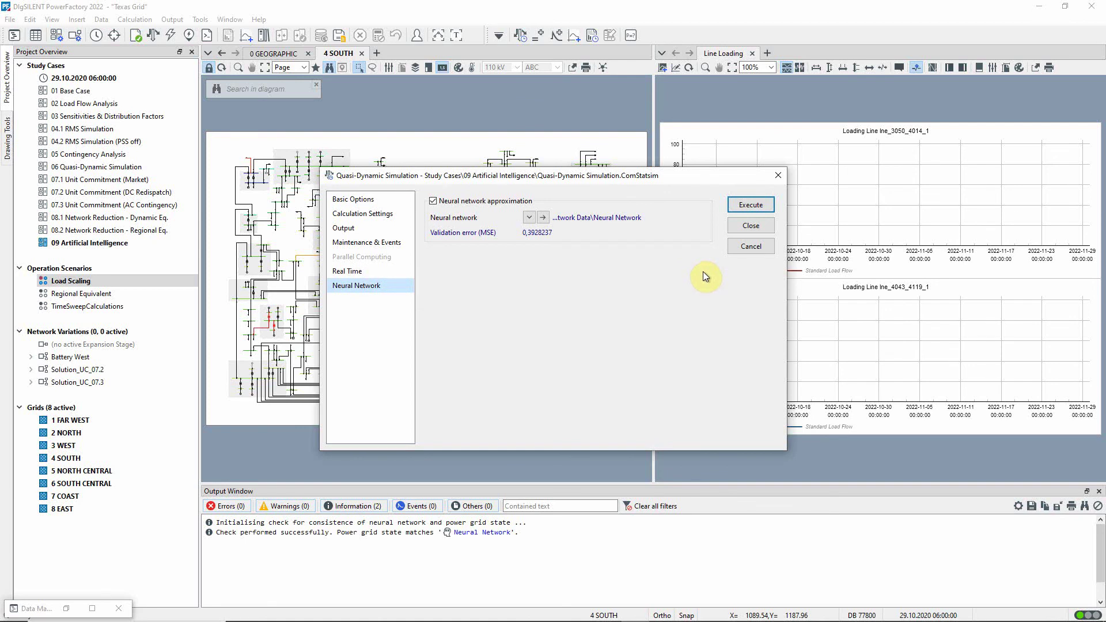
click(745, 206)
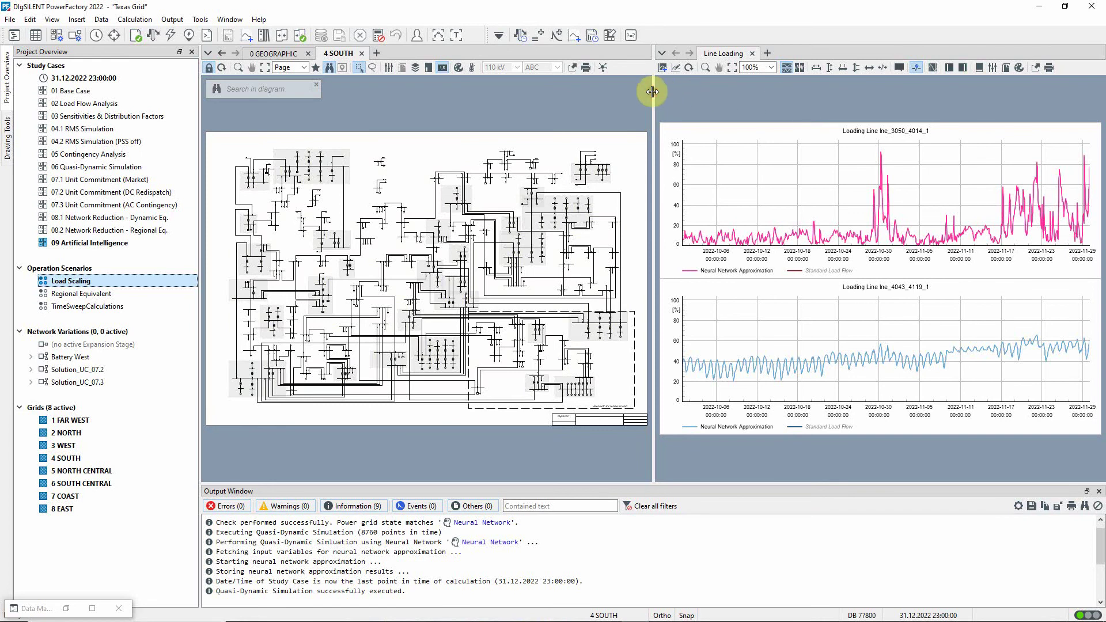
Step: Widen the Line Loading charts and zoom both to 28 Oct–3 Nov 2022 on the time axis
drag(654, 90, 547, 89)
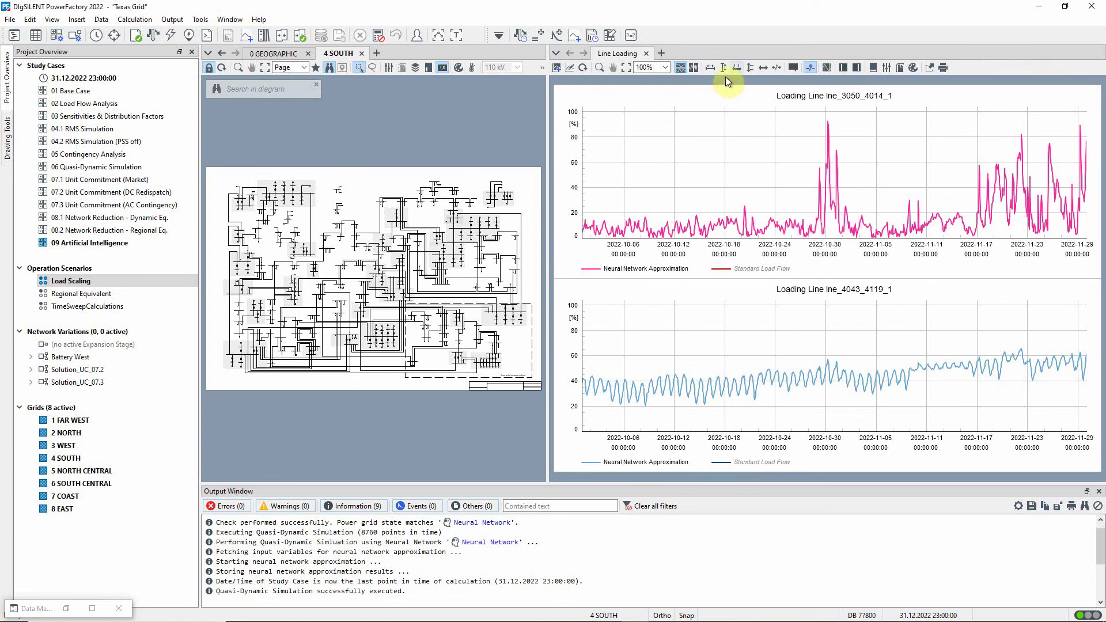
click(742, 65)
click(738, 67)
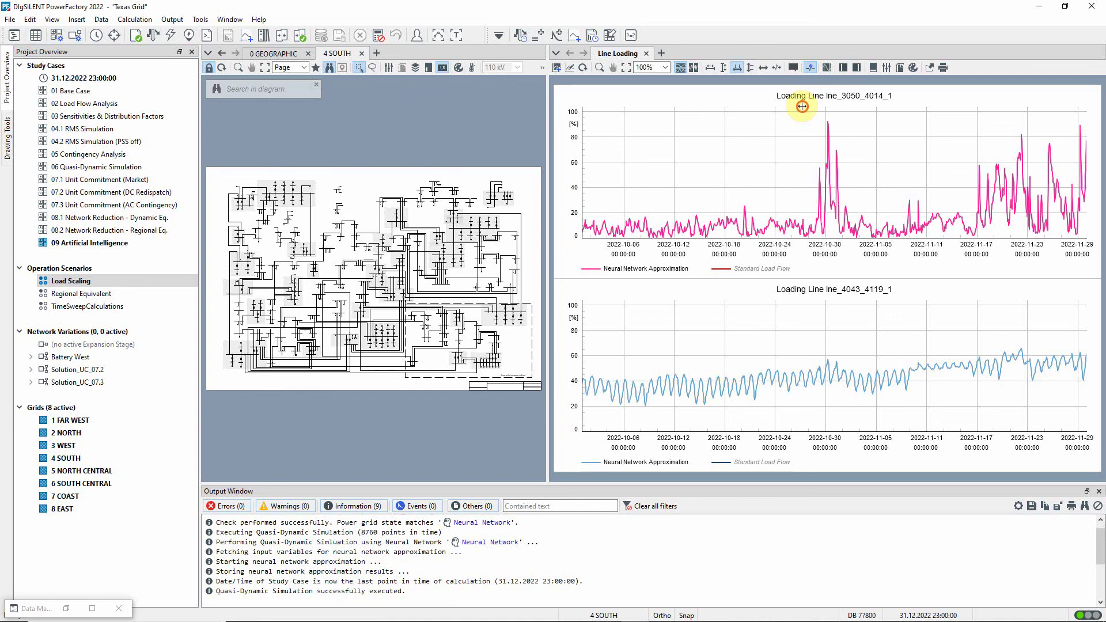
drag(799, 119, 862, 121)
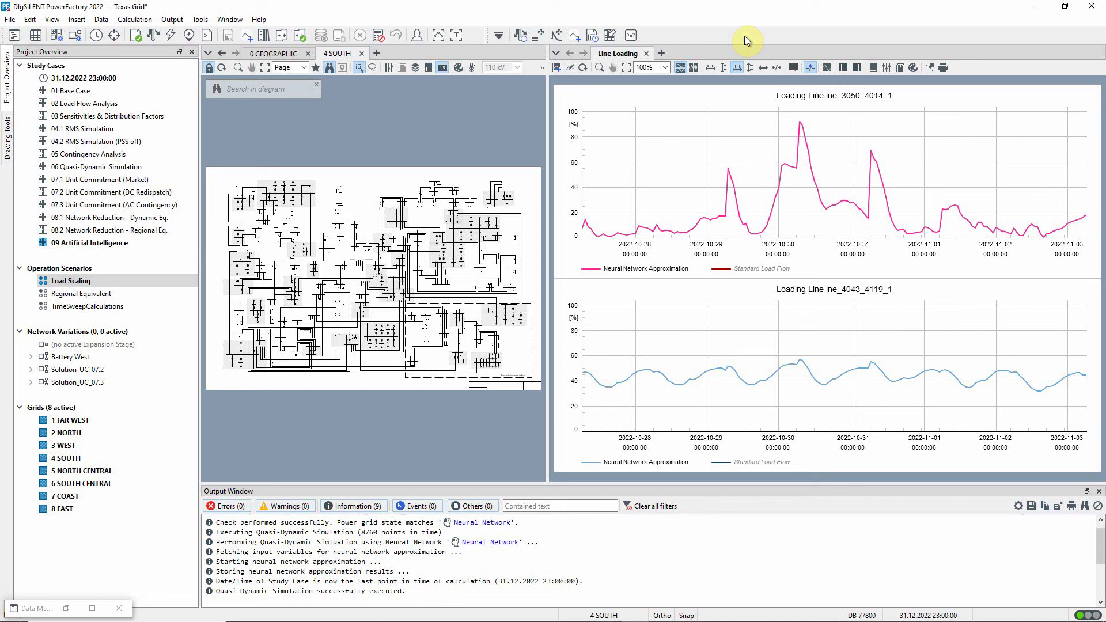
Step: Limit the quasi-dynamic simulation to a user-defined time range and turn off neural network approximation
click(521, 35)
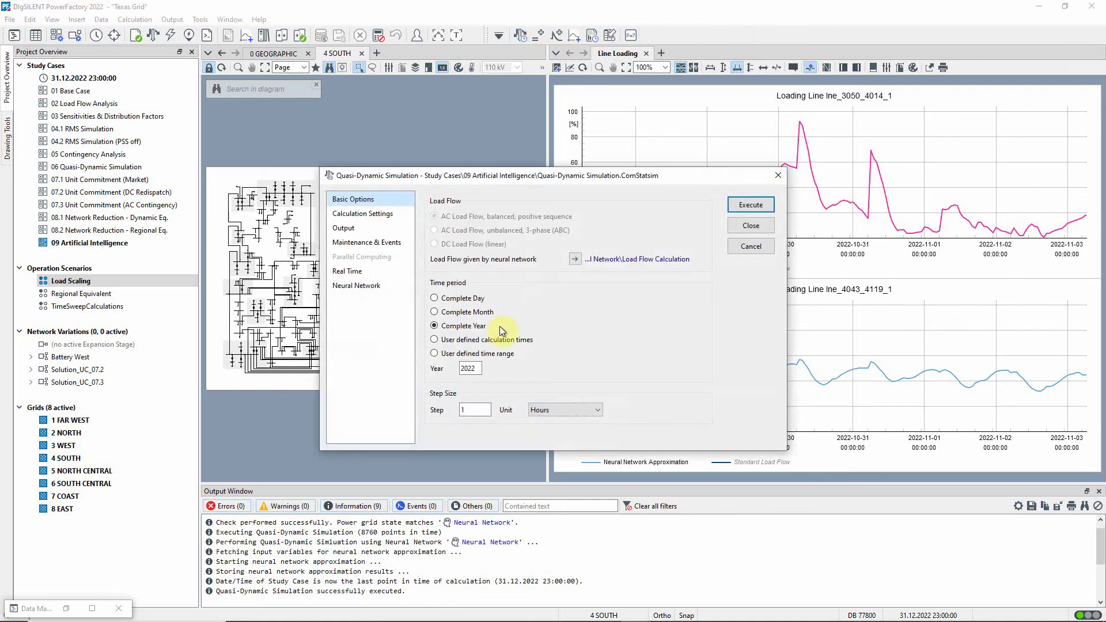
click(434, 354)
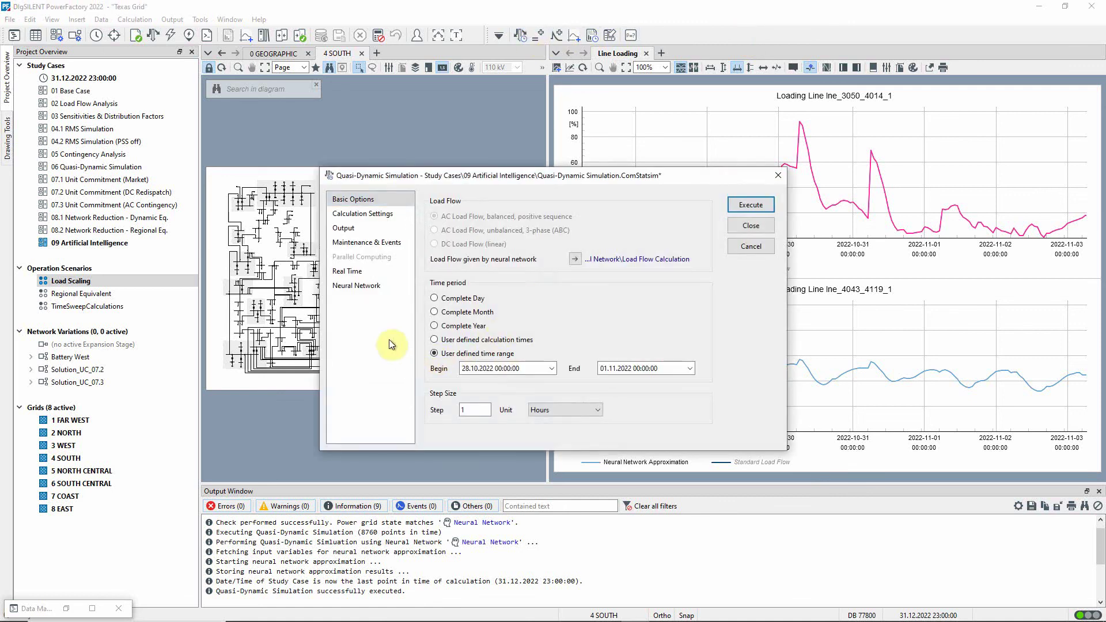
click(368, 287)
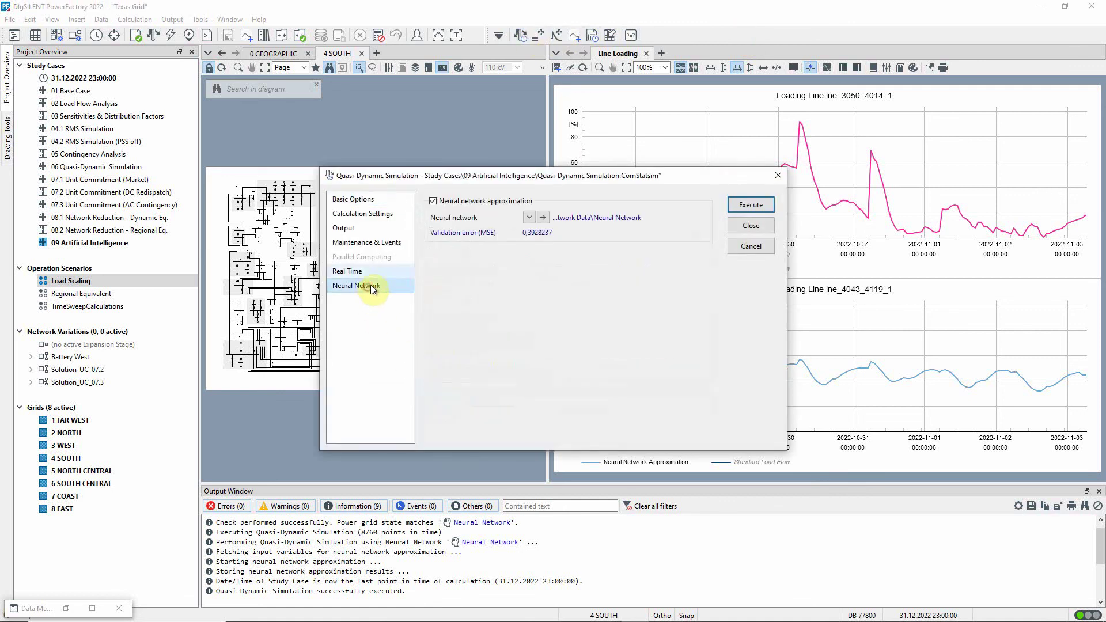
click(434, 202)
Step: Set the simulation results target to QDS AC Standard Load Flow
click(403, 228)
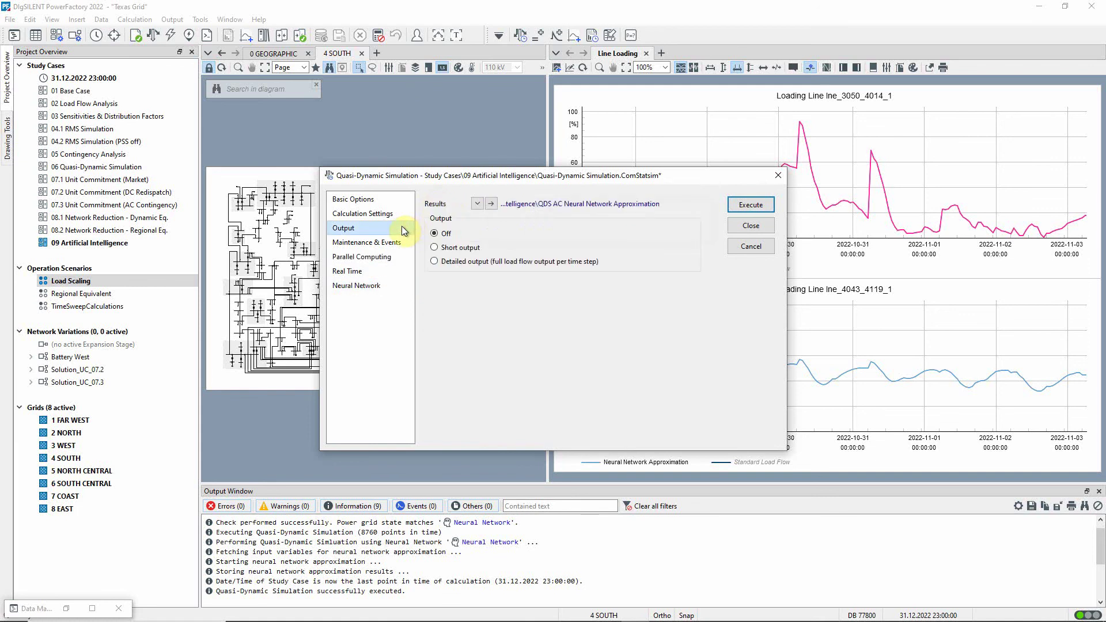
click(478, 203)
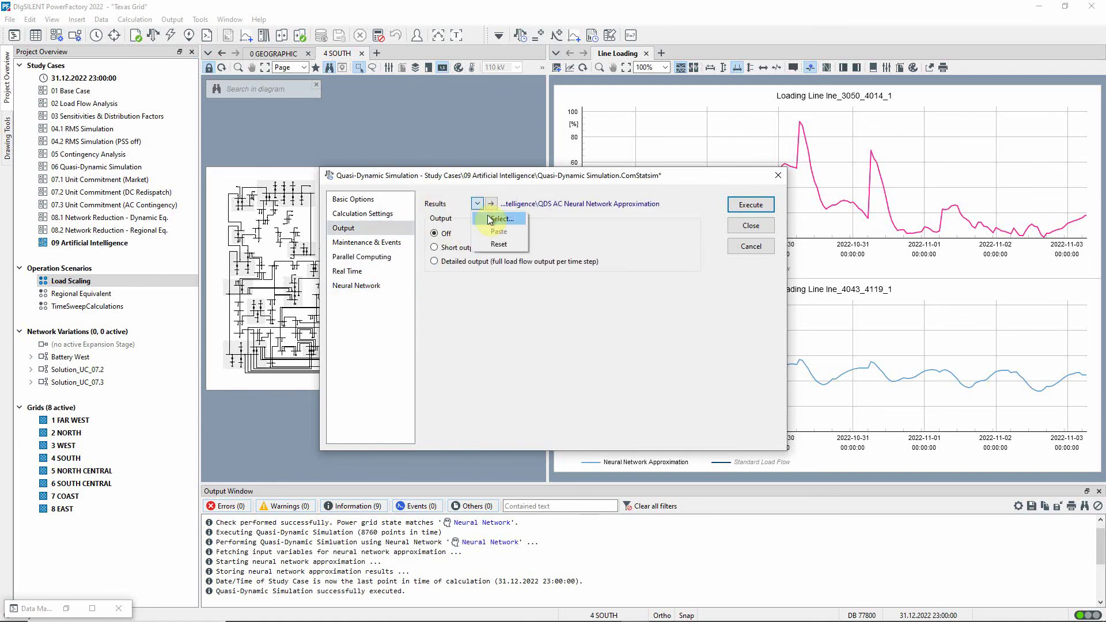
click(488, 220)
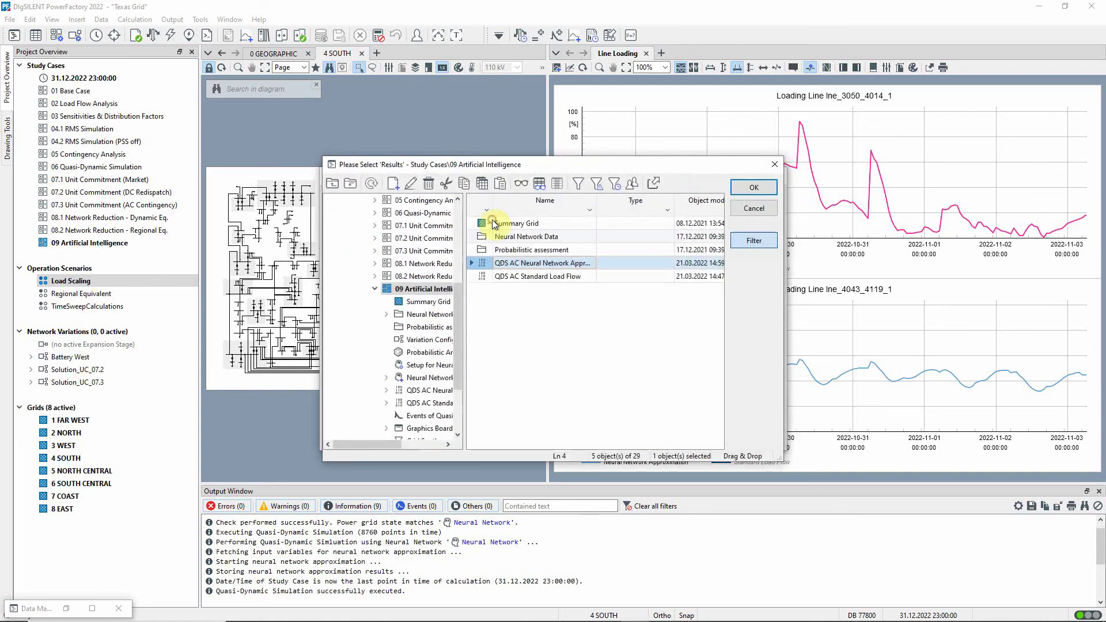
click(481, 279)
click(750, 188)
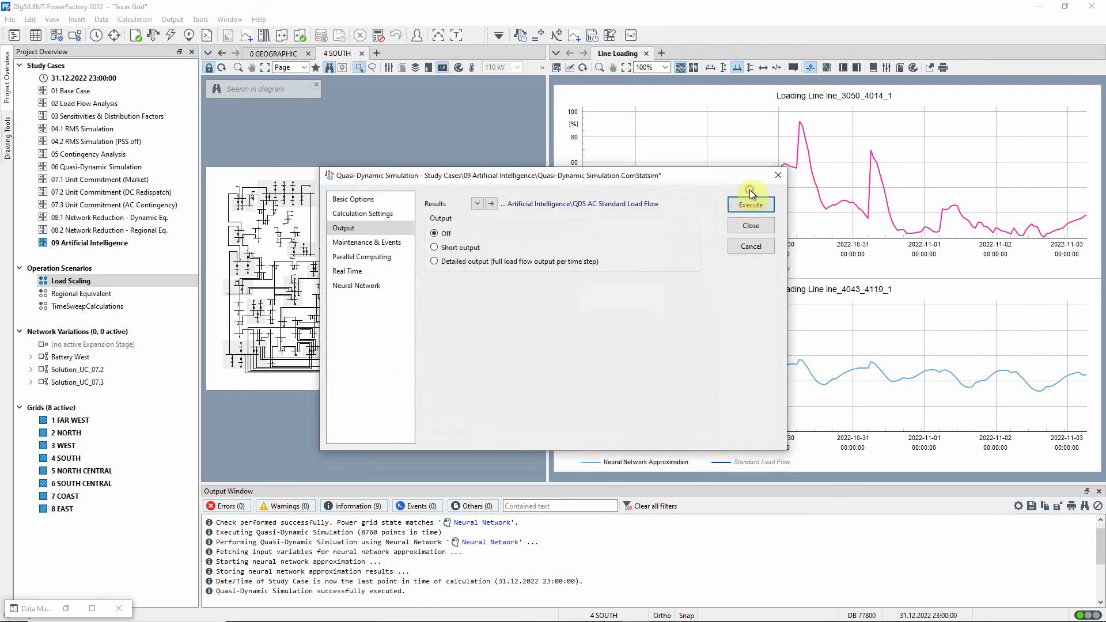
Step: Execute the standard load flow simulation over 97 hourly points in time
click(751, 203)
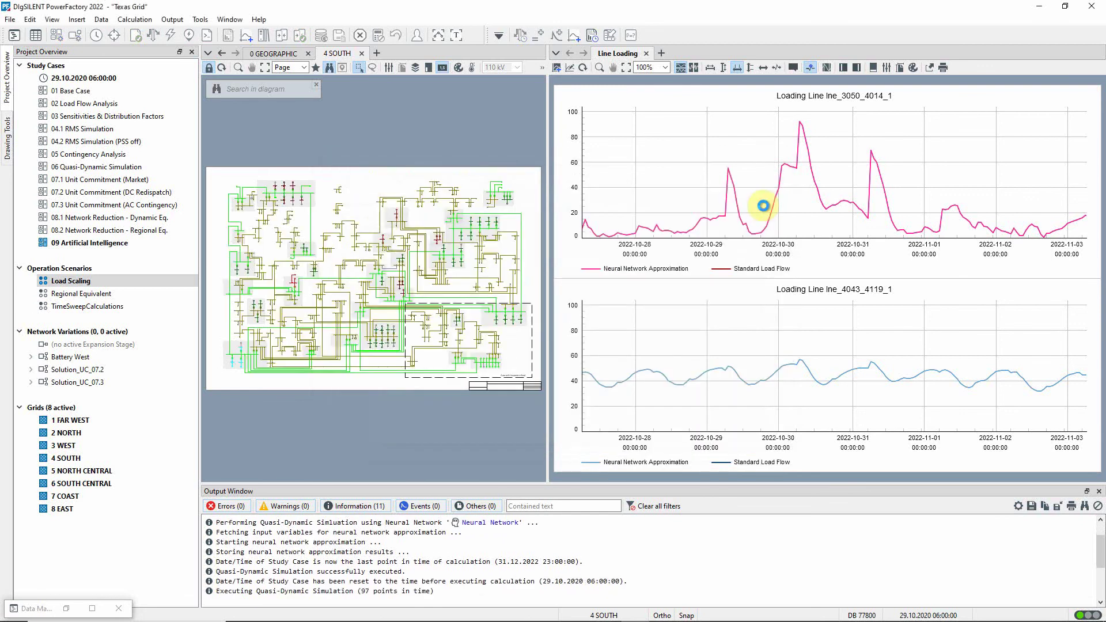